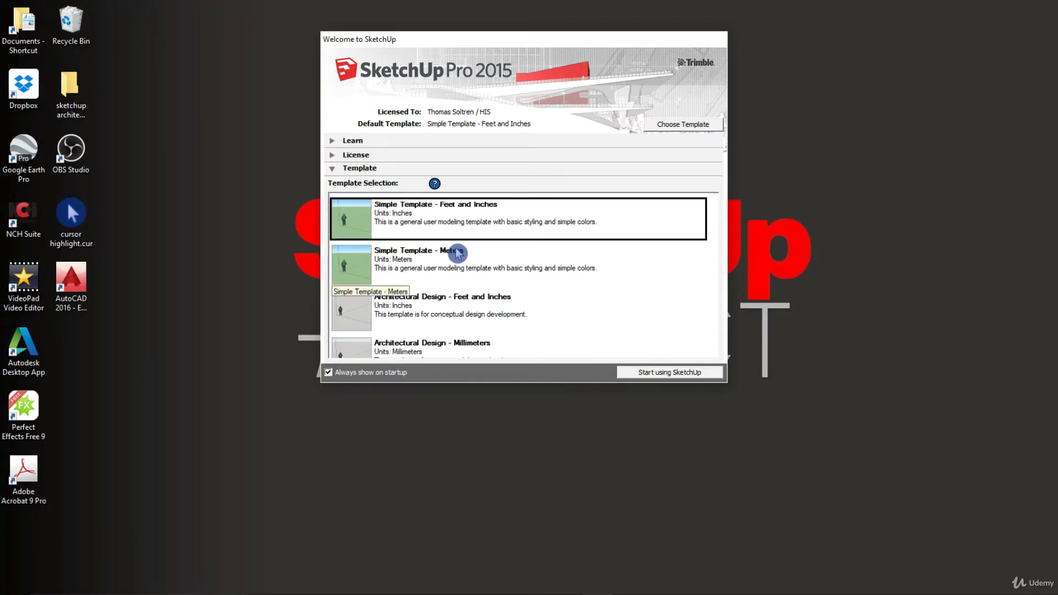
Start a new model from the Simple Template - Feet and Inches.
left_click(458, 253)
left_click(460, 227)
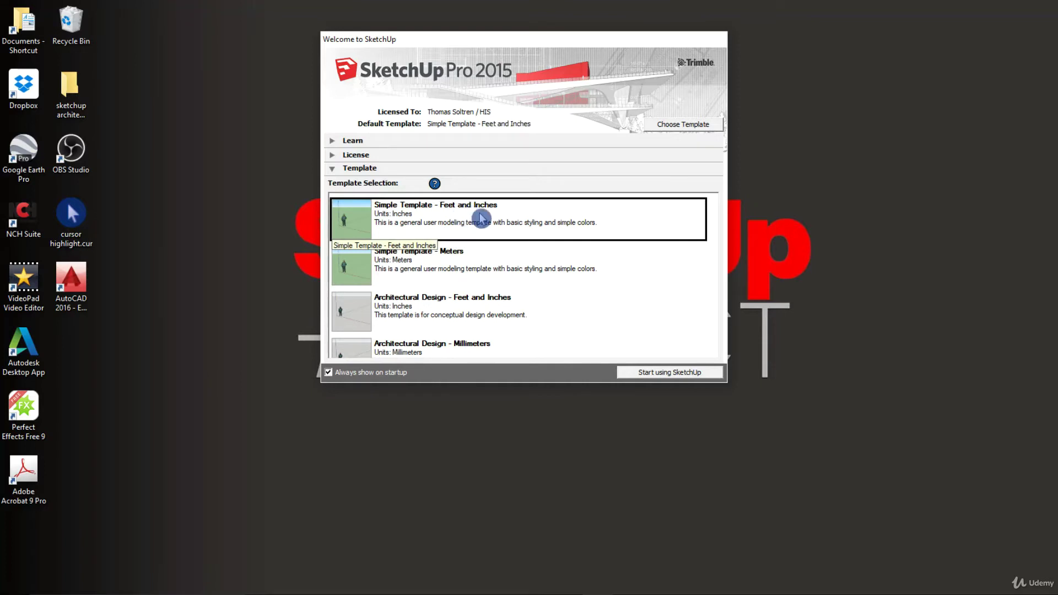
left_click(670, 373)
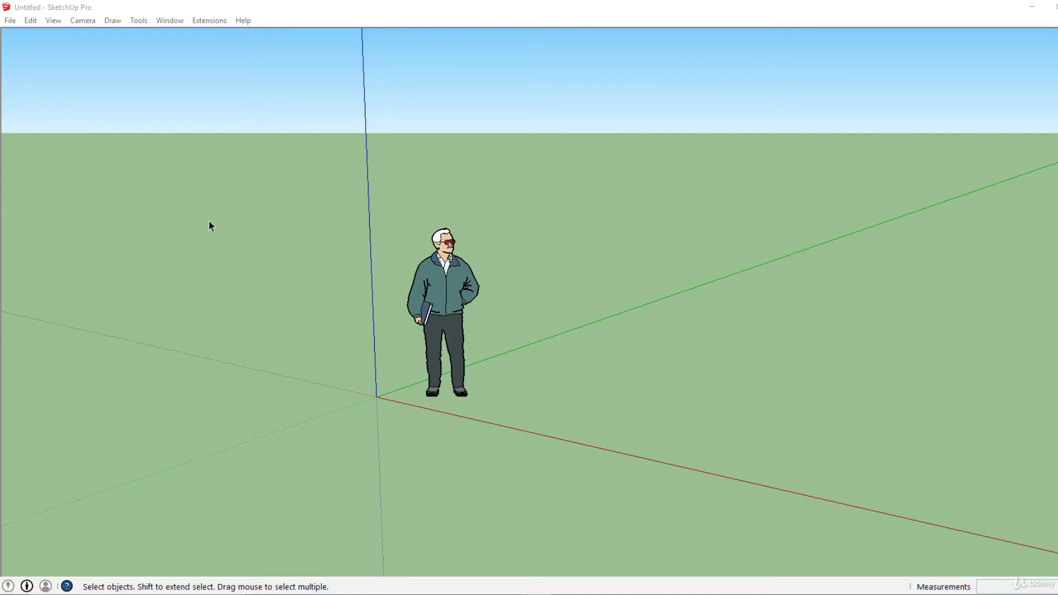
Show the Large Tool Set toolbar and dock it at the side of the drawing area.
left_click(58, 26)
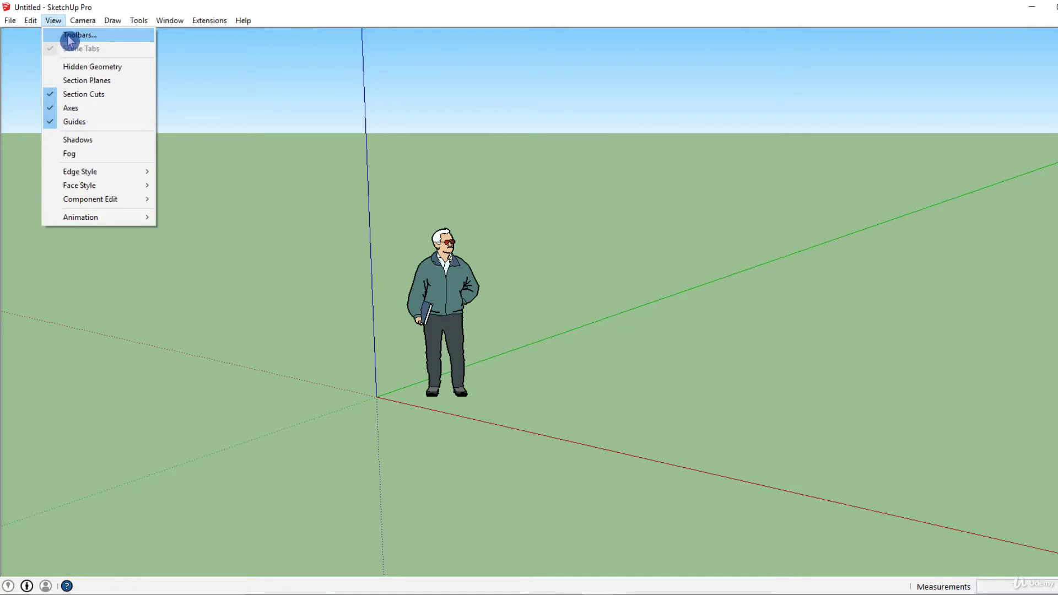
left_click(70, 37)
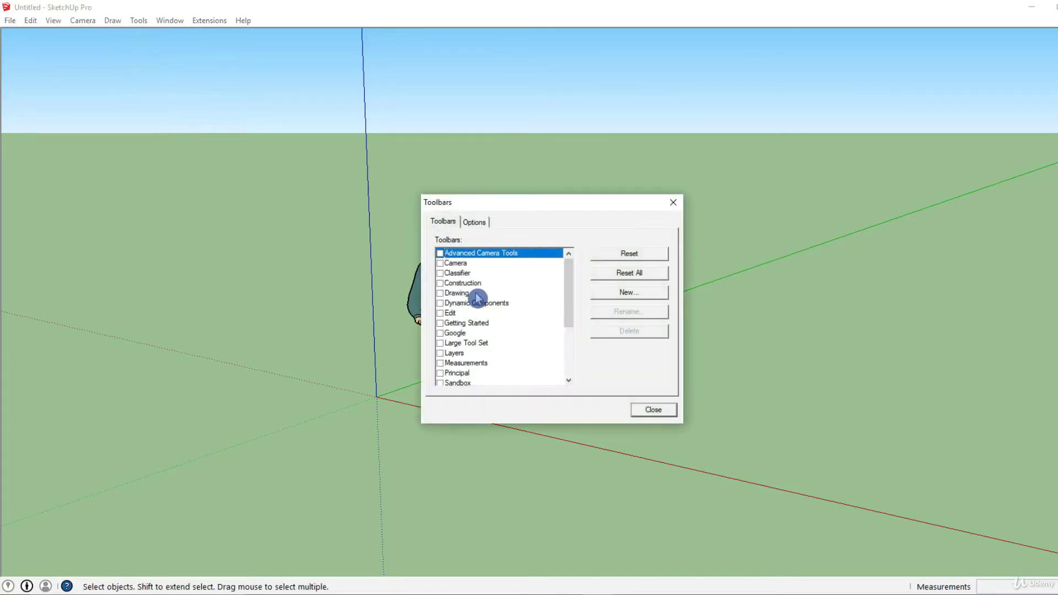
left_click(441, 344)
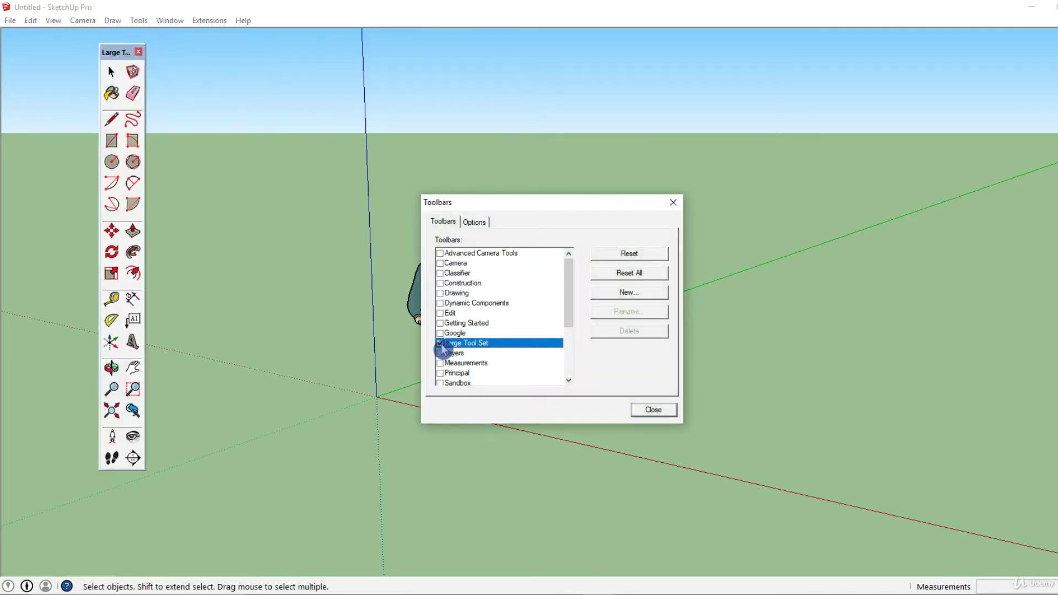
left_click(660, 412)
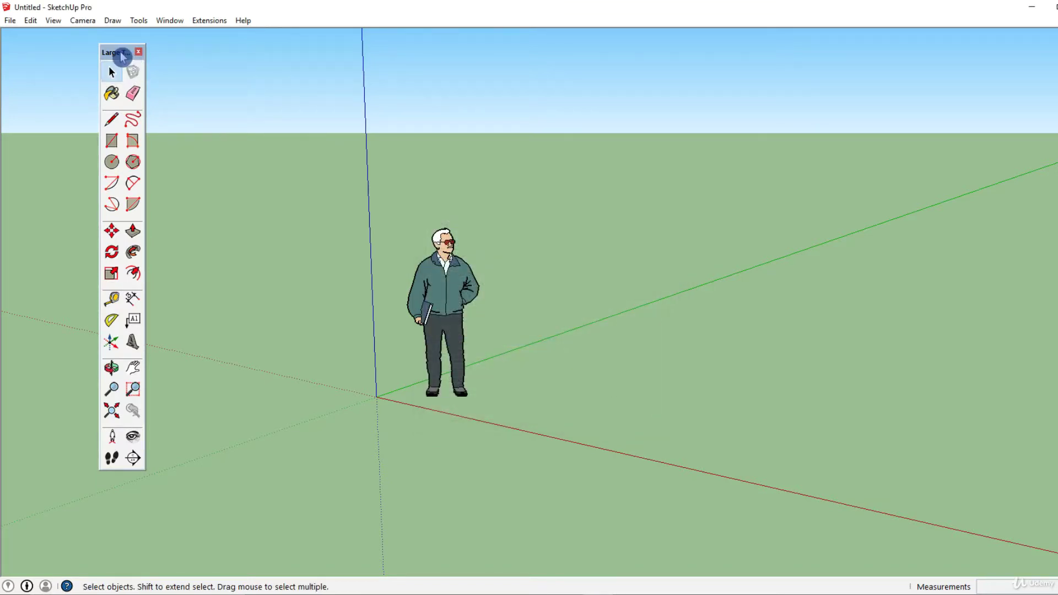
left_click_drag(122, 53, 32, 52)
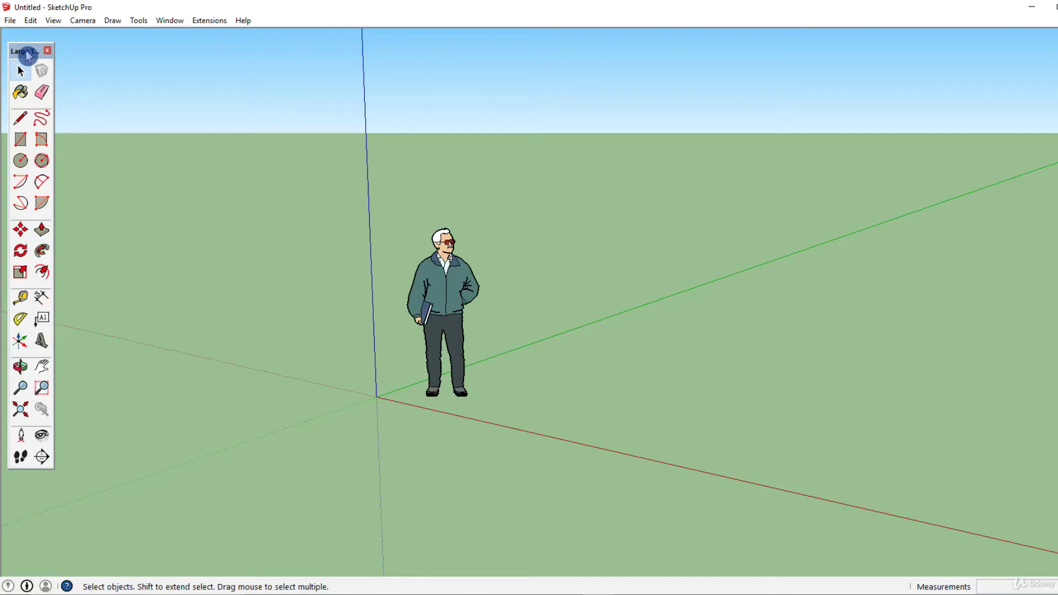
double_click(28, 56)
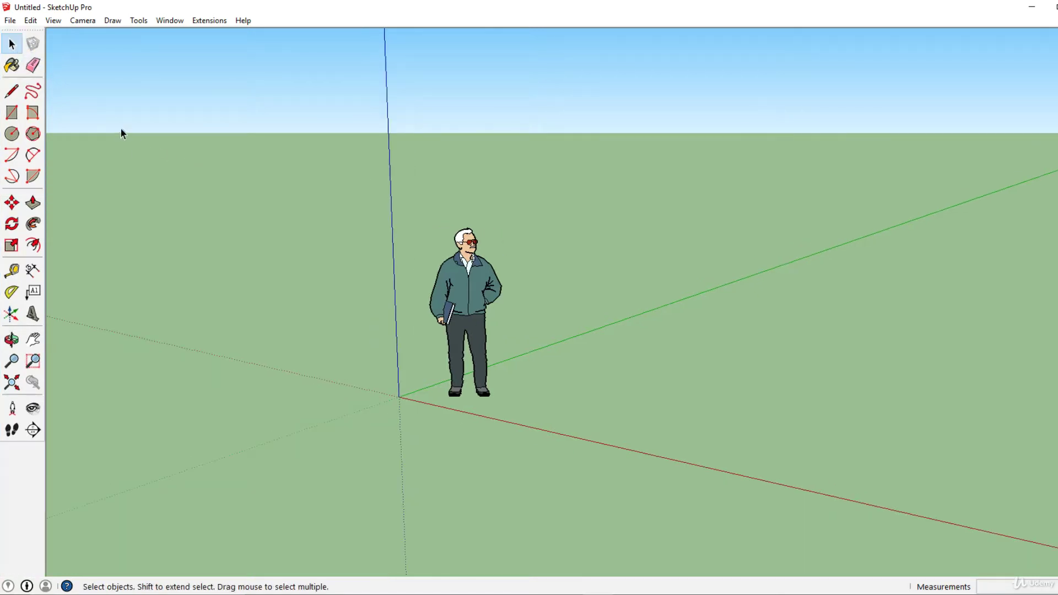
Select the human figure, open its component for editing, and leave it again with nothing selected.
left_click(13, 47)
left_click(458, 282)
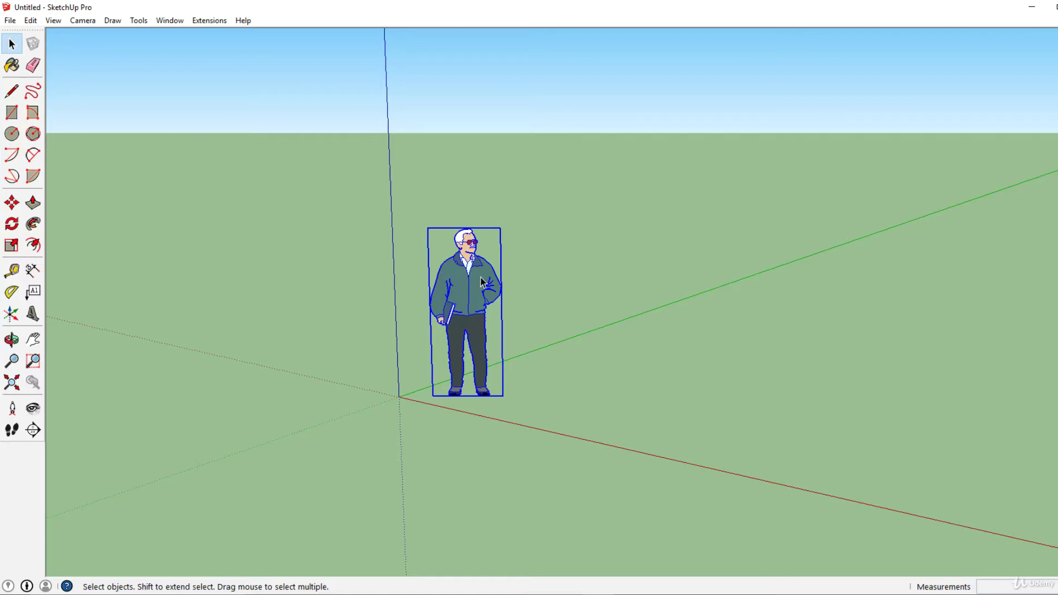
double_click(481, 277)
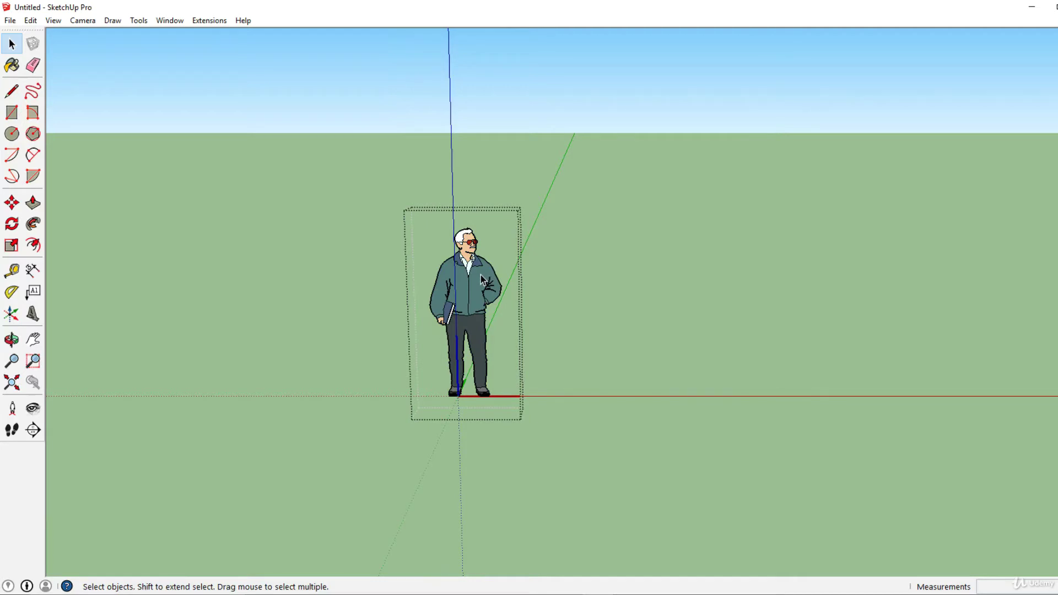
left_click(480, 276)
left_click(512, 283)
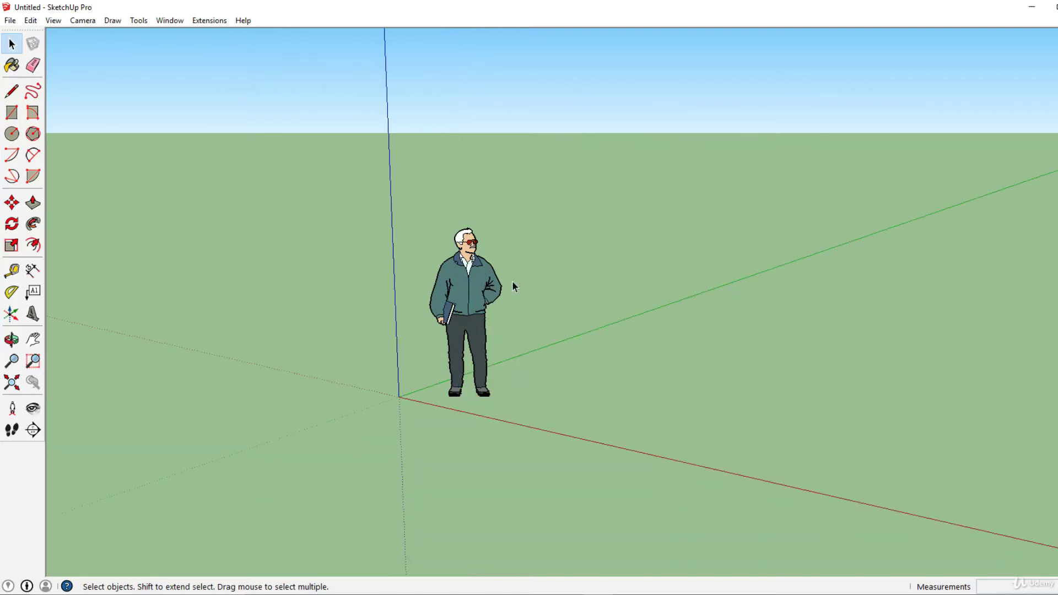
left_click(480, 281)
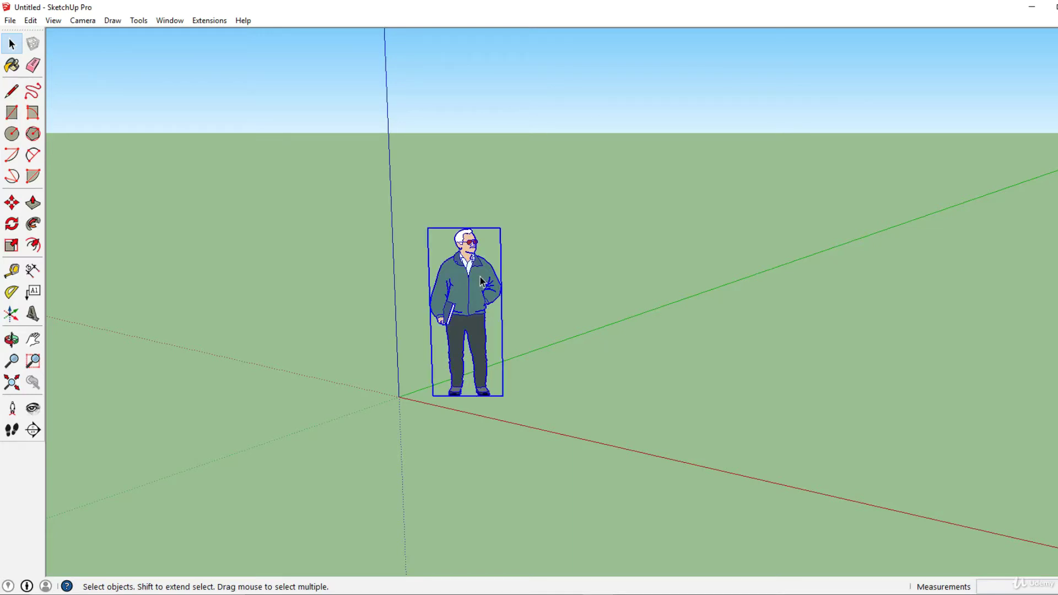
left_click(534, 271)
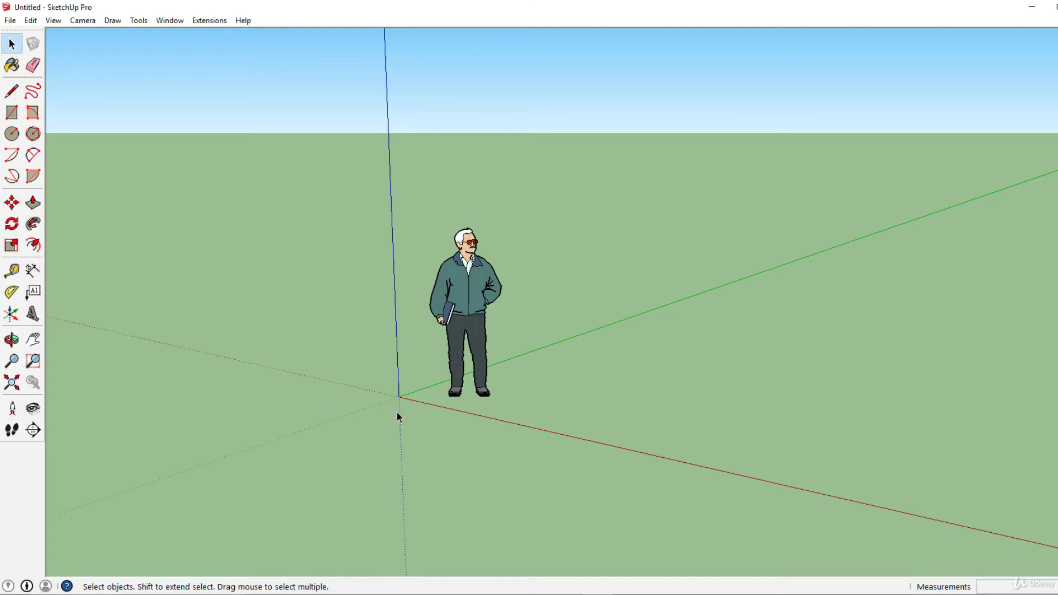
Select the figure with a selection window that encloses it completely, and clear the selection.
left_click_drag(394, 412, 569, 201)
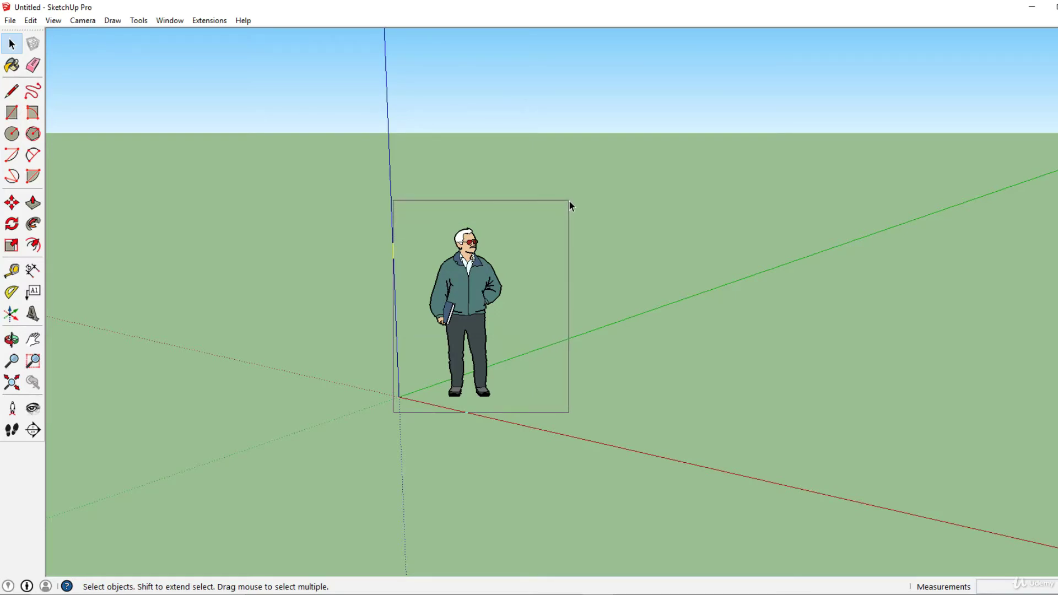
left_click_drag(570, 200, 571, 200)
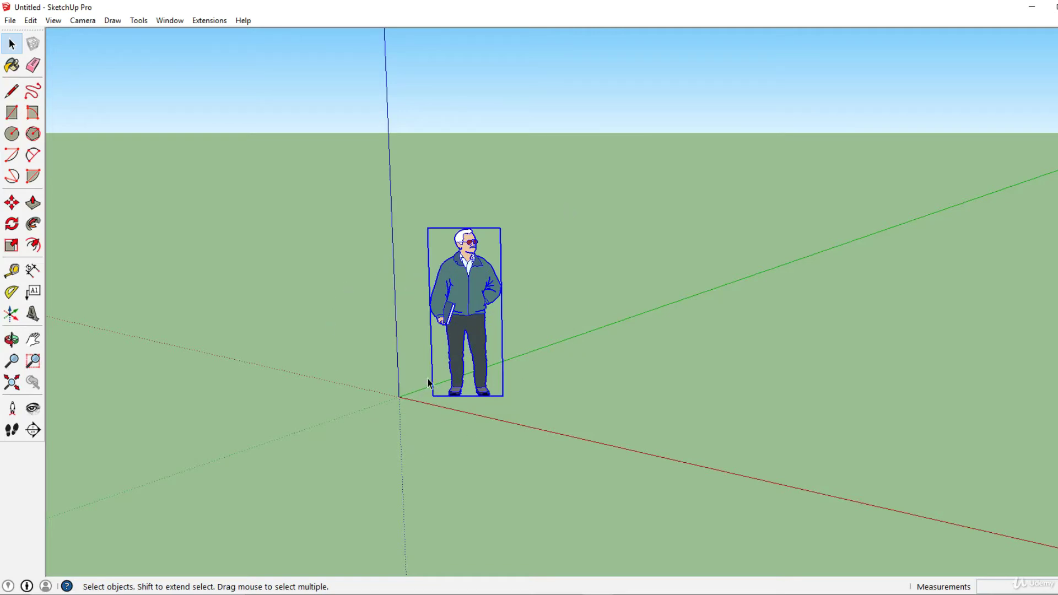
left_click(403, 402)
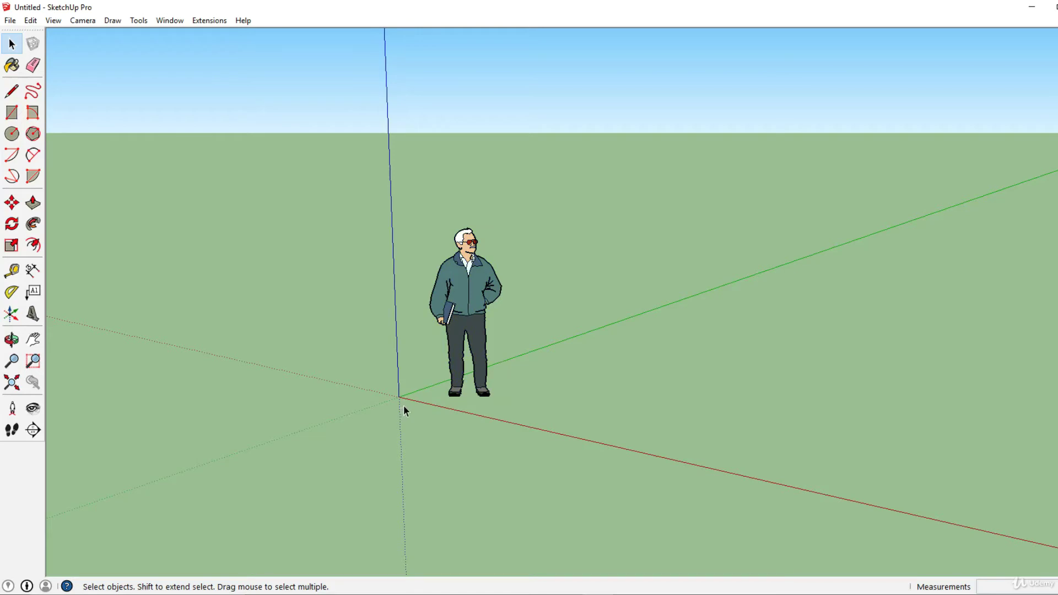
Try selection windows covering only parts of the figure, including a crossing window over its upper body, and clear the selection.
left_click_drag(416, 409, 524, 289)
left_click_drag(424, 299, 527, 224)
left_click_drag(403, 352, 518, 277)
left_click_drag(477, 240, 448, 264)
left_click(524, 223)
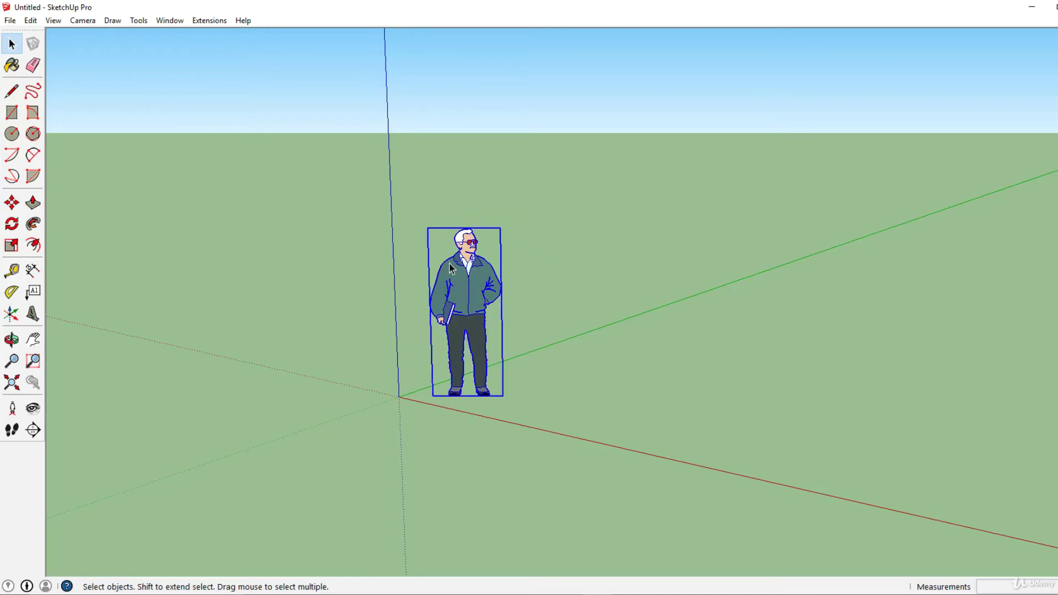
left_click(523, 238)
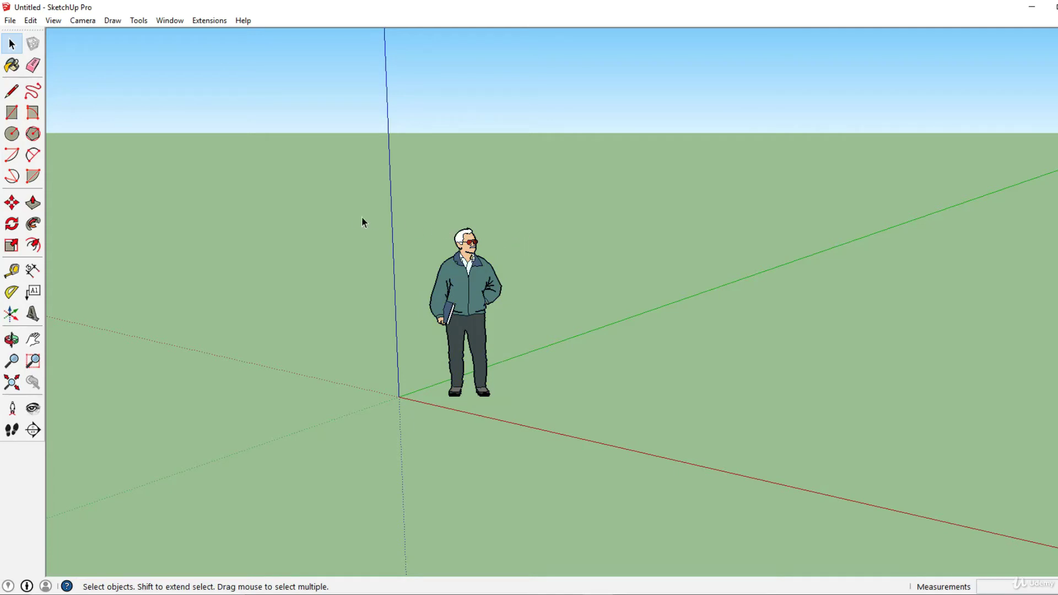
left_click(11, 44)
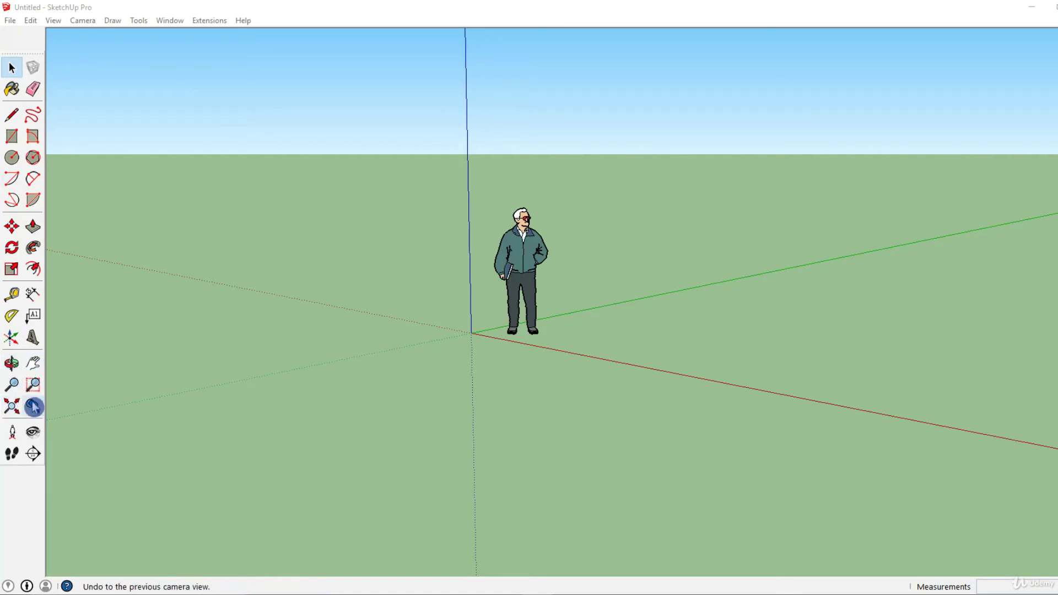
Try orbiting, panning and zooming the camera view around the figure.
left_click(12, 365)
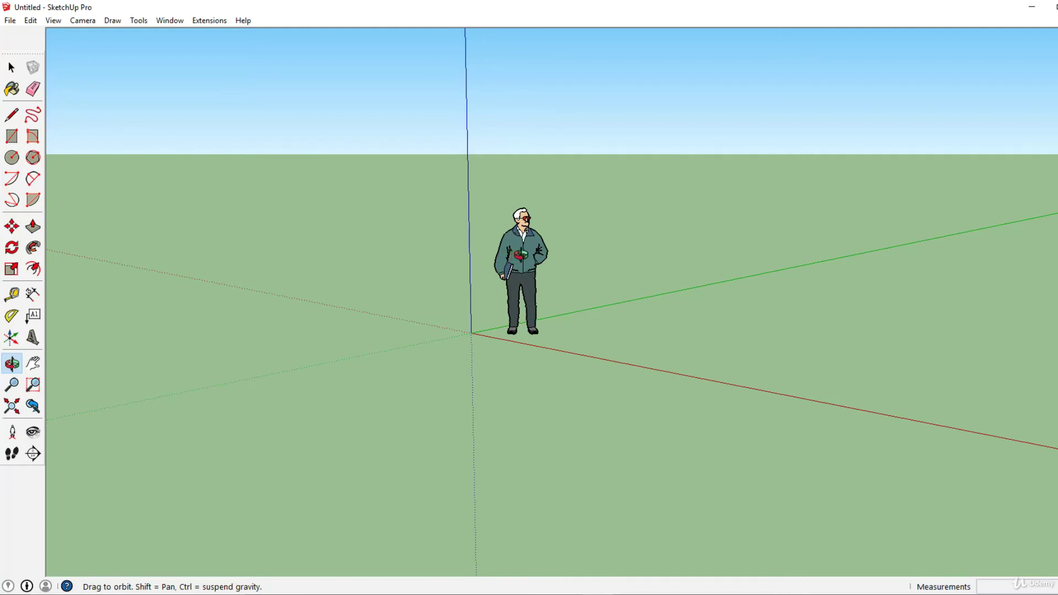
mouse_move(520, 255)
left_mouse_down()
mouse_move(356, 252)
mouse_move(335, 262)
mouse_move(866, 263)
mouse_move(473, 273)
mouse_move(333, 259)
mouse_move(851, 260)
mouse_move(763, 366)
mouse_move(411, 302)
mouse_move(531, 200)
mouse_move(573, 264)
mouse_move(527, 271)
left_mouse_up()
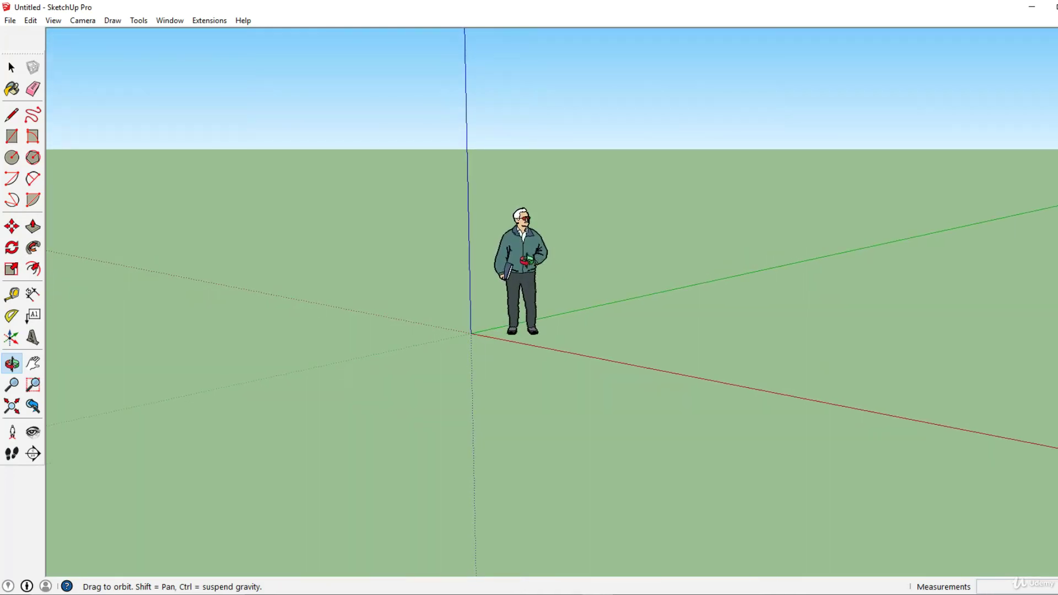
left_click(32, 368)
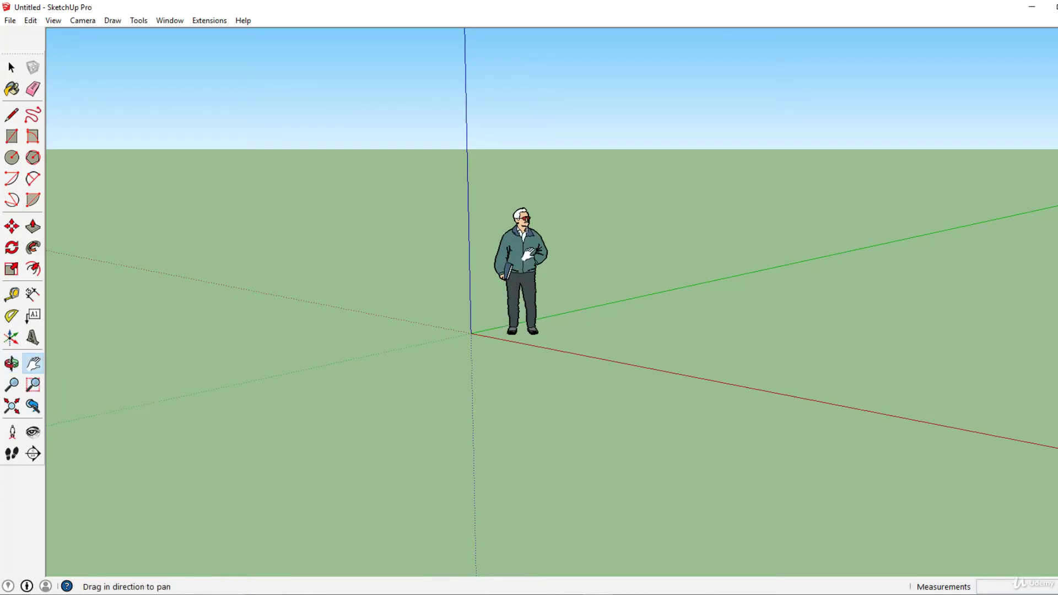
left_click_drag(527, 253, 572, 249)
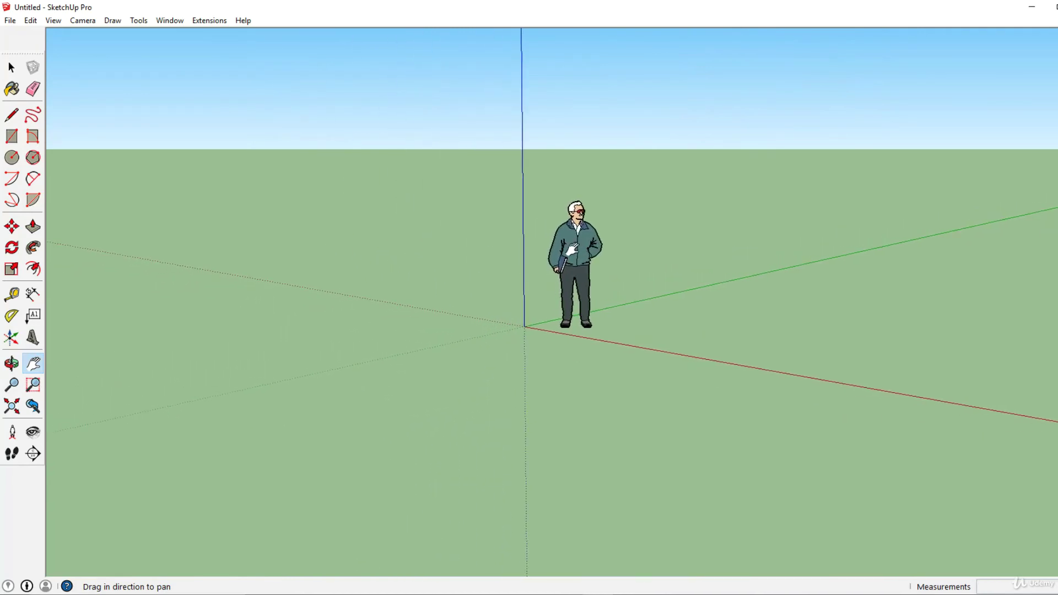
left_click(12, 389)
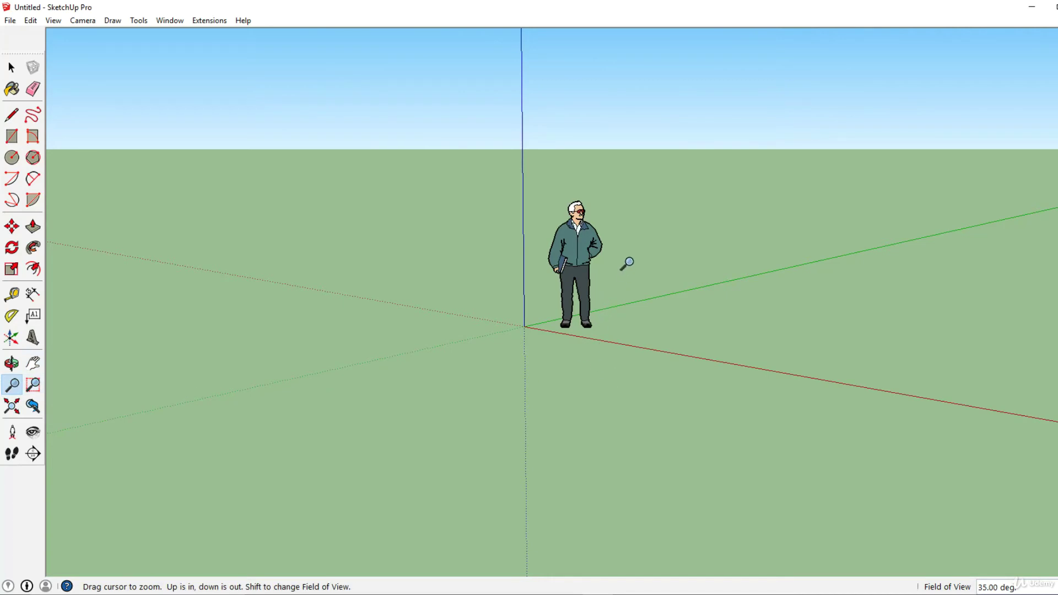
mouse_move(614, 241)
left_mouse_down()
mouse_move(626, 389)
mouse_move(621, 205)
mouse_move(637, 105)
mouse_move(621, 300)
mouse_move(636, 101)
mouse_move(628, 249)
left_mouse_up()
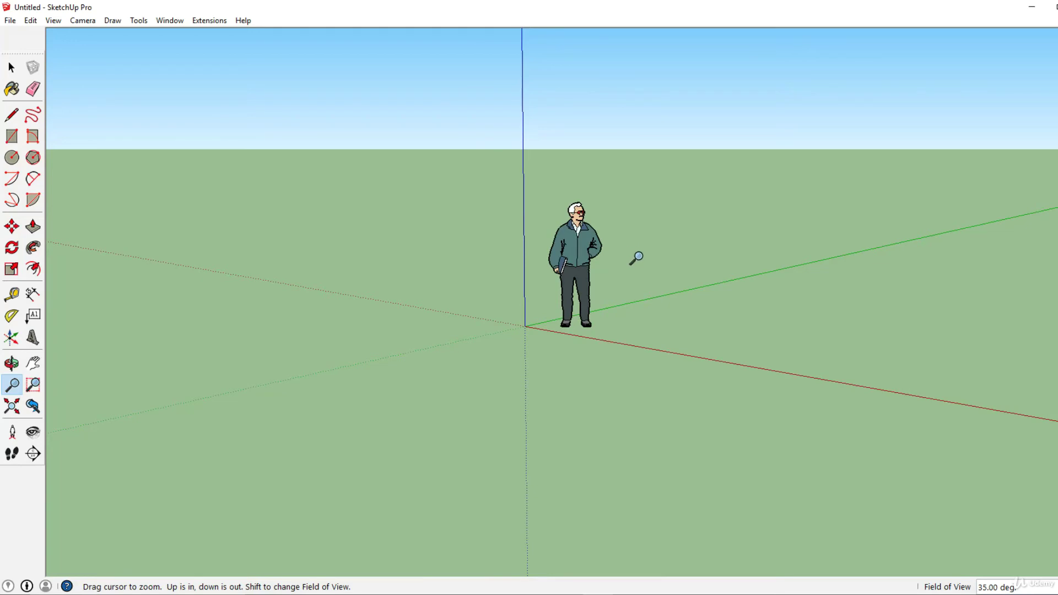
Zoom in on the figure's hand and book with a zoom window, and zoom back out to the whole figure.
left_click(33, 389)
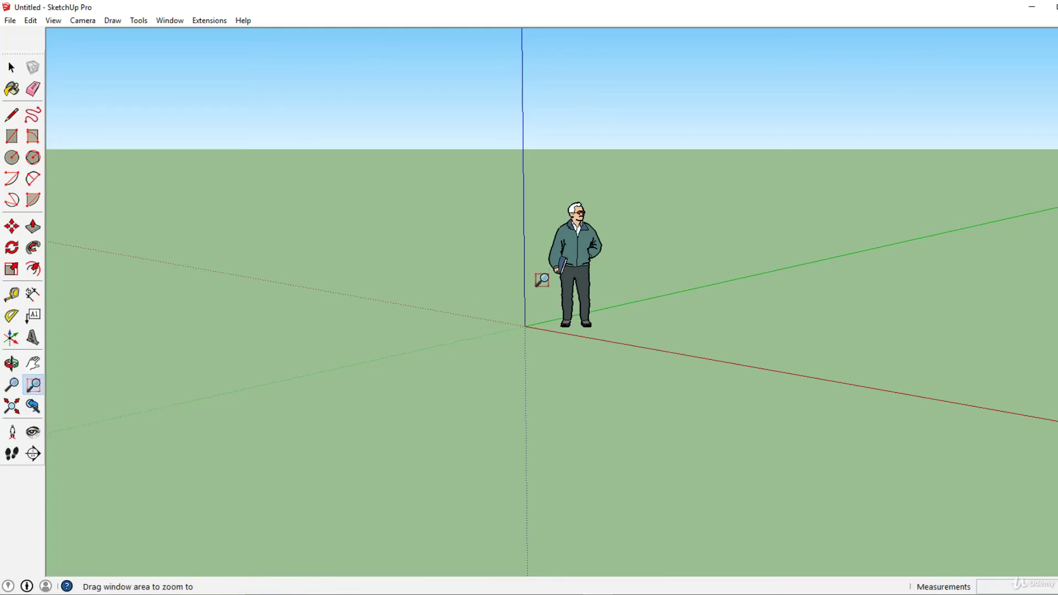
left_click_drag(541, 277, 576, 250)
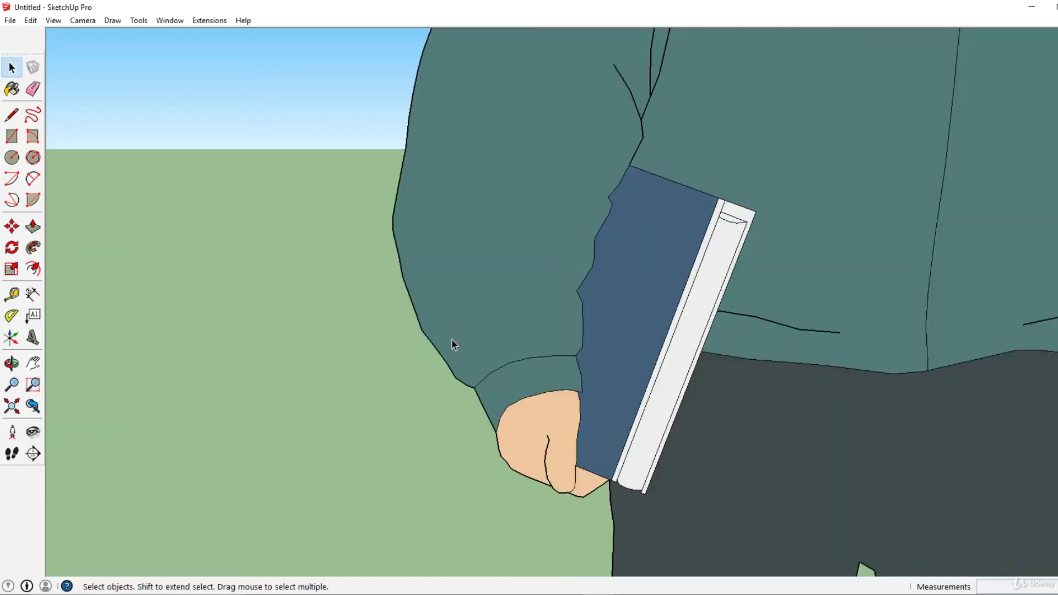
left_click(13, 386)
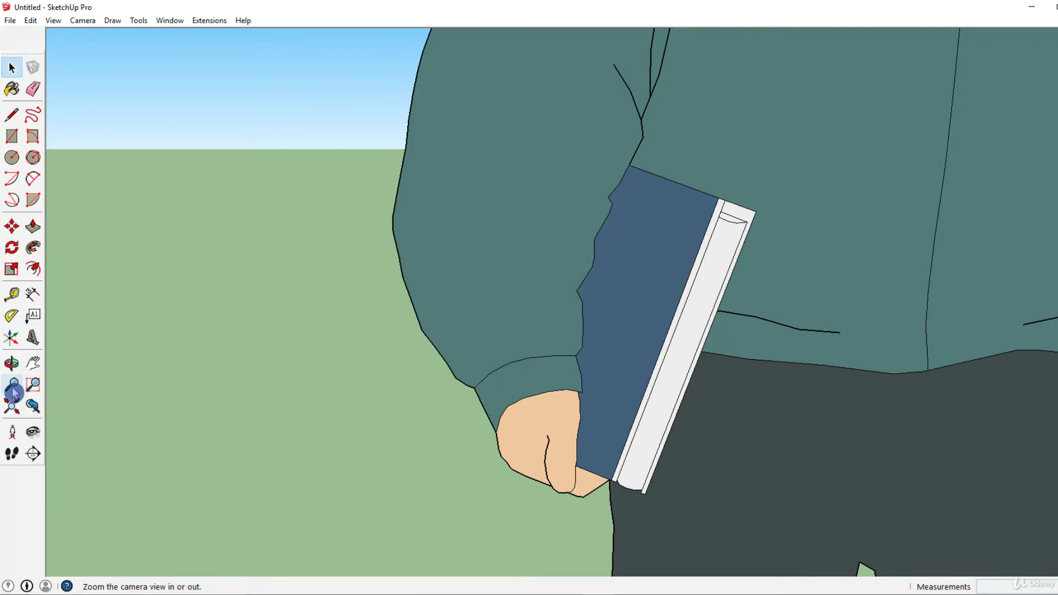
left_click_drag(521, 173, 600, 338)
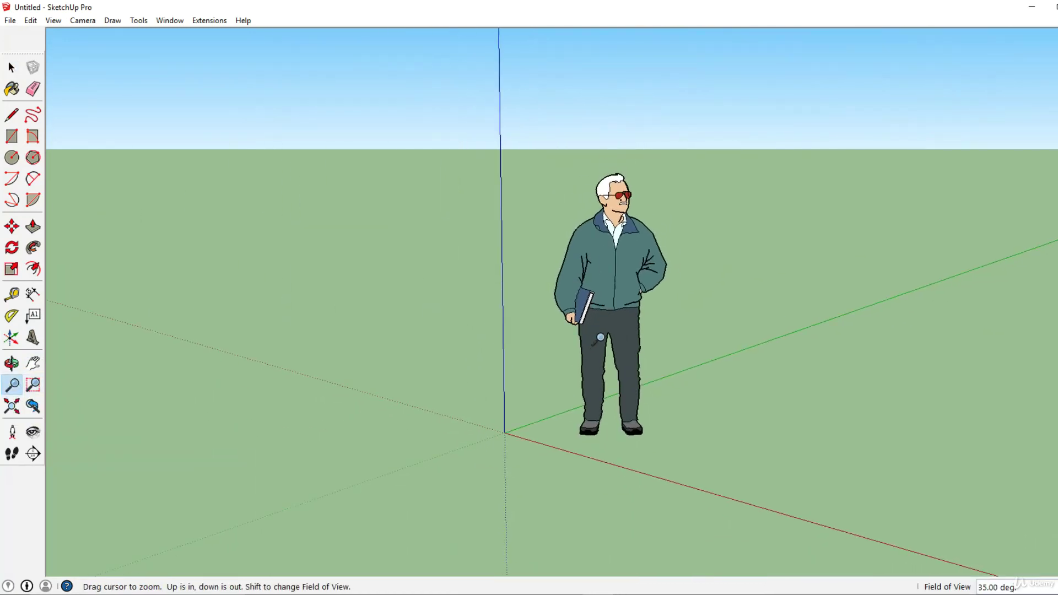
Zoom to the model's extents and step back through the previous camera views.
left_click(12, 411)
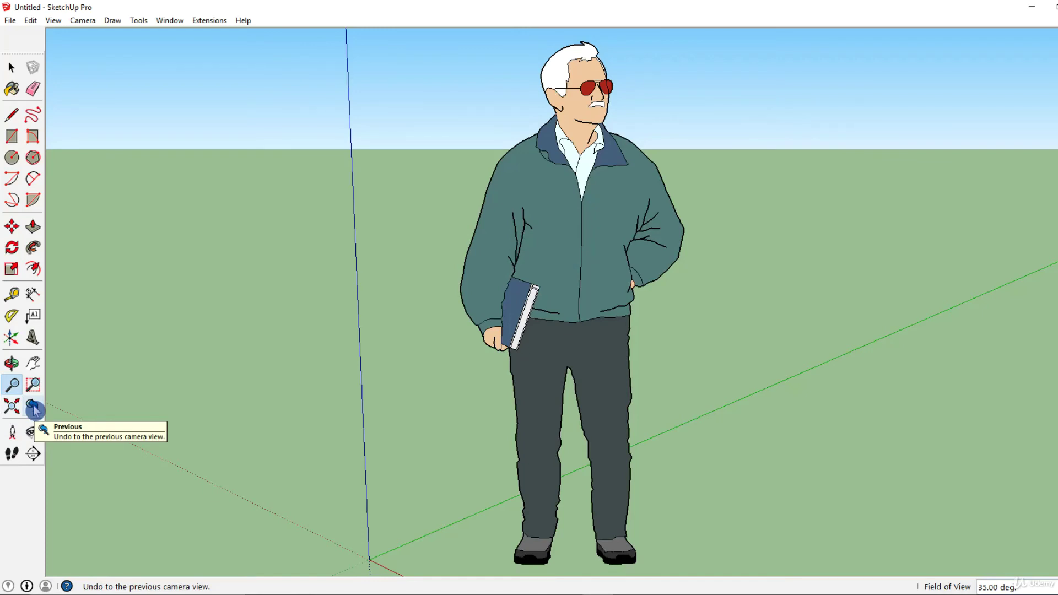
left_click(34, 409)
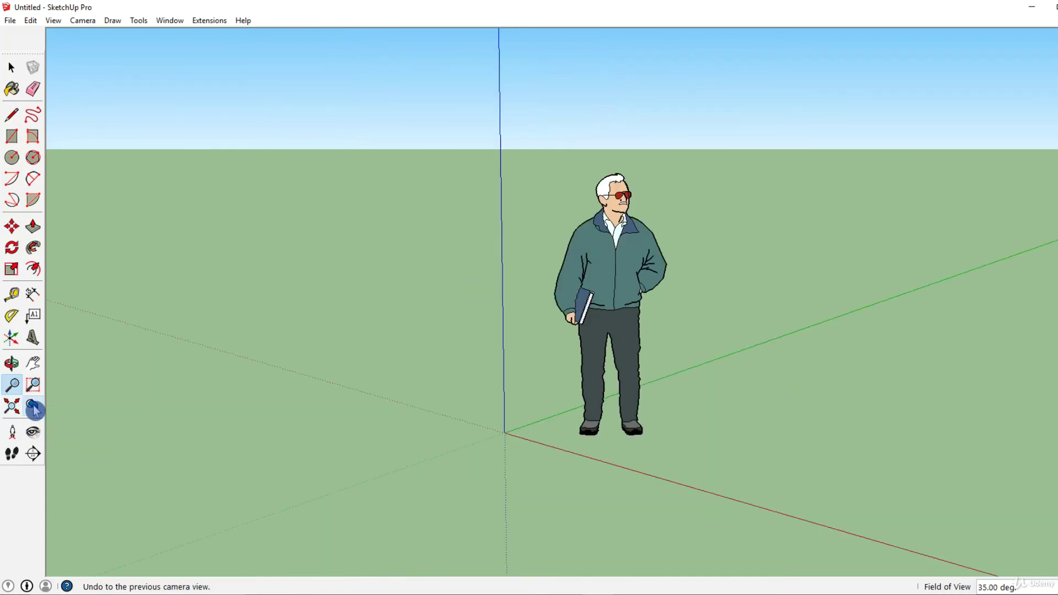
left_click(34, 409)
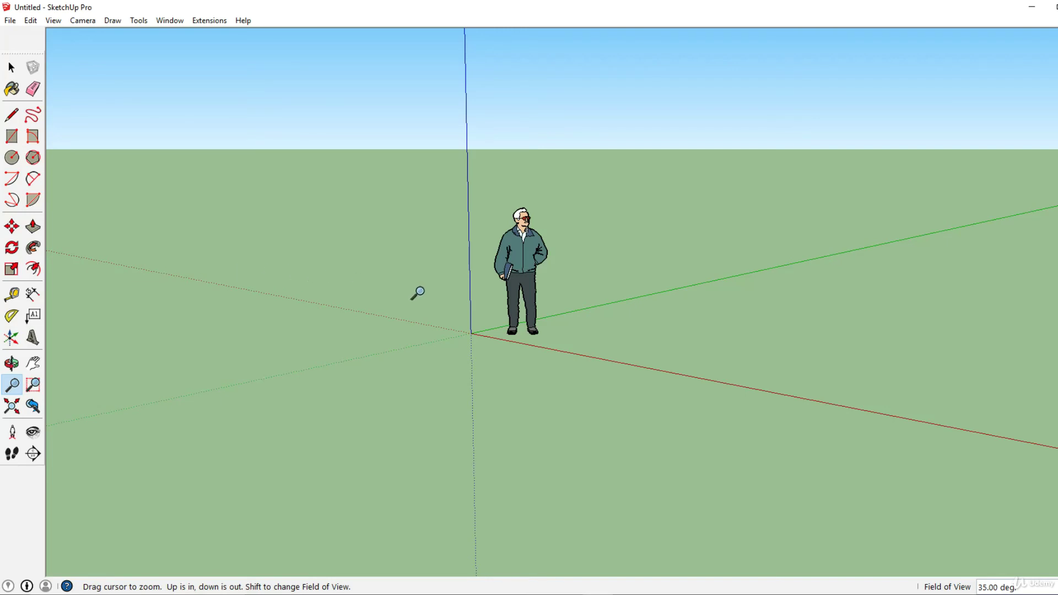
Orbit the camera to view the figure from a higher angle and return to the Select tool.
left_click(13, 364)
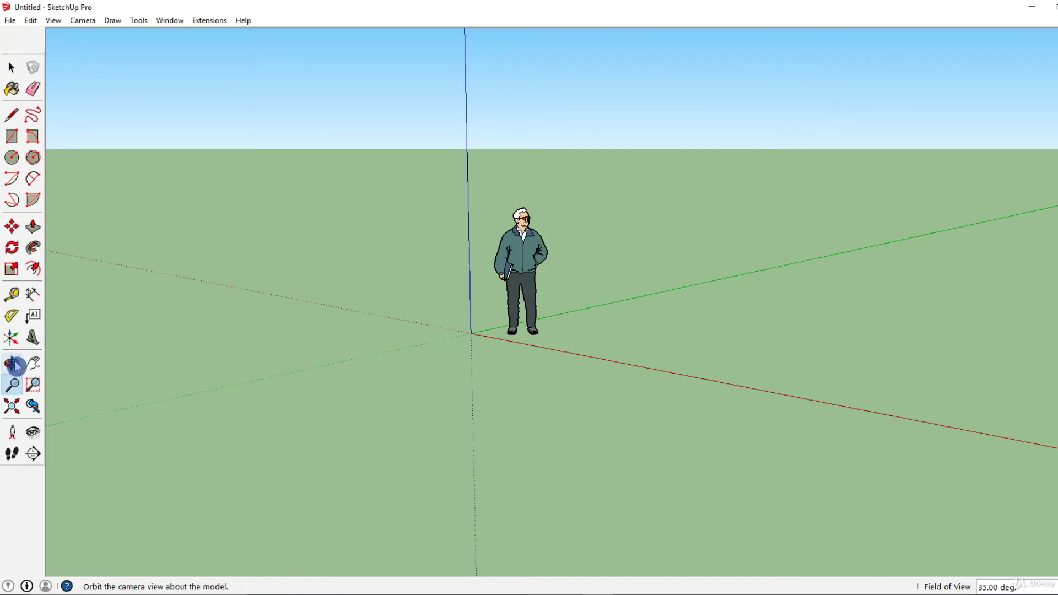
left_click(10, 67)
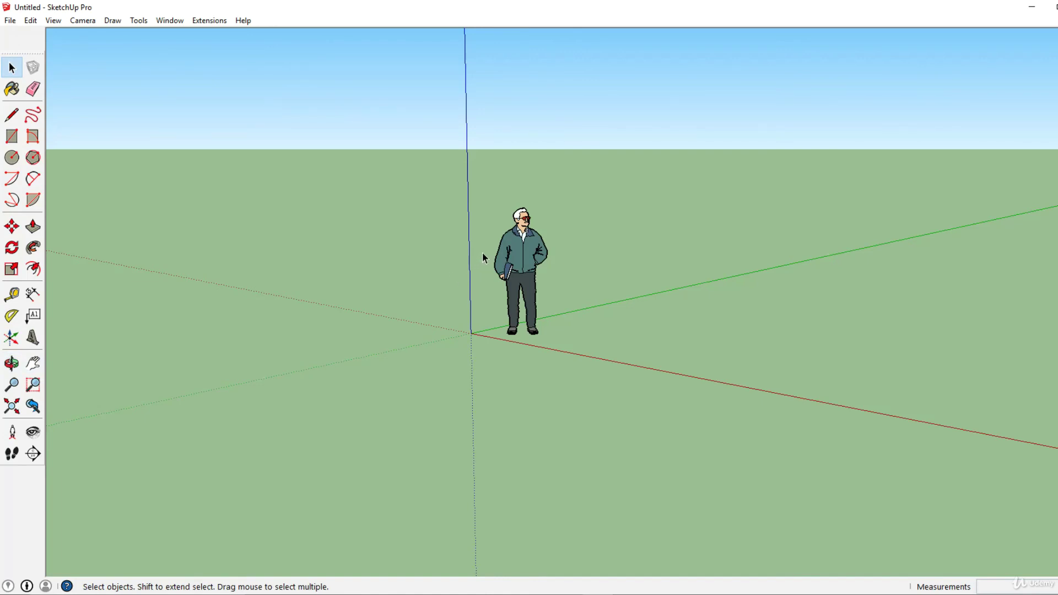
key("o")
mouse_move(484, 252)
left_mouse_down()
mouse_move(361, 255)
mouse_move(405, 330)
mouse_move(562, 217)
mouse_move(385, 234)
mouse_move(373, 333)
mouse_move(560, 298)
mouse_move(489, 226)
mouse_move(440, 302)
mouse_move(463, 305)
mouse_move(456, 260)
mouse_move(447, 317)
mouse_move(472, 252)
left_mouse_up()
key("space")
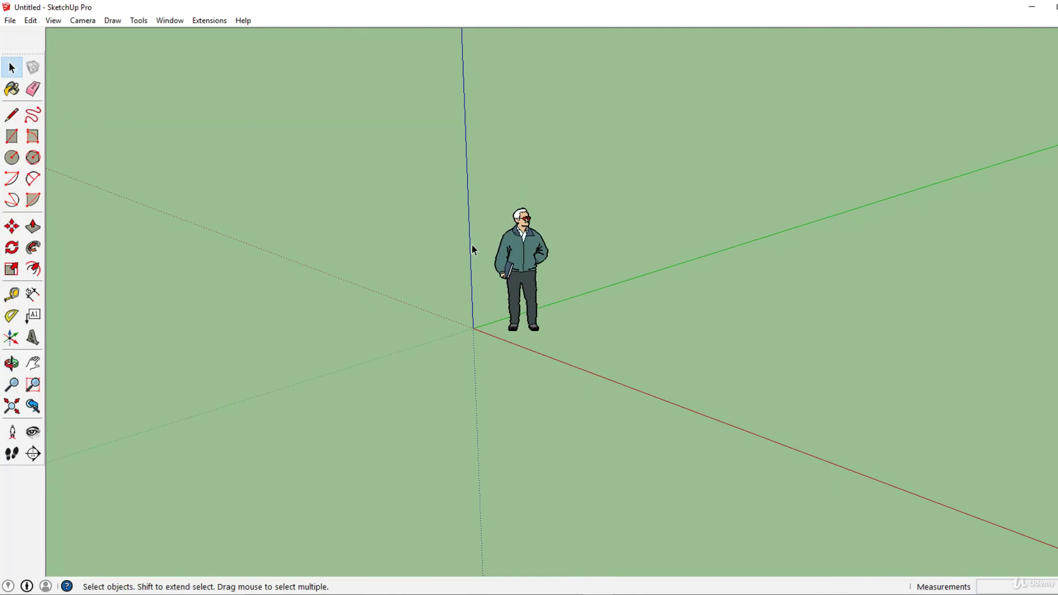
Zoom the camera out and back in around the figure and the axes origin while the Select tool stays active.
scroll(470, 259, "down", 2)
scroll(472, 259, "up", 5)
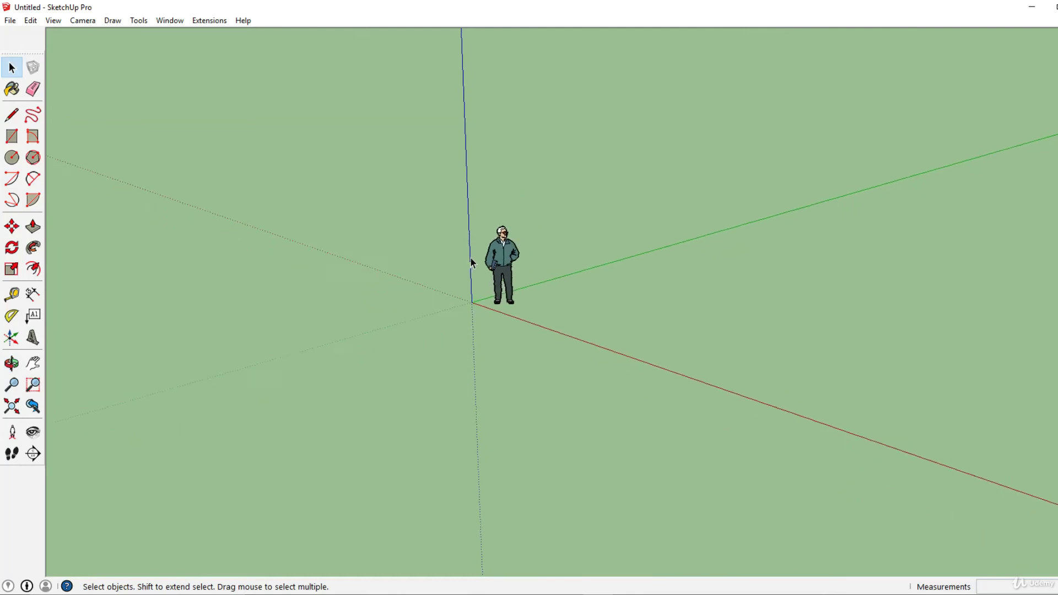
scroll(471, 257, "down", 2)
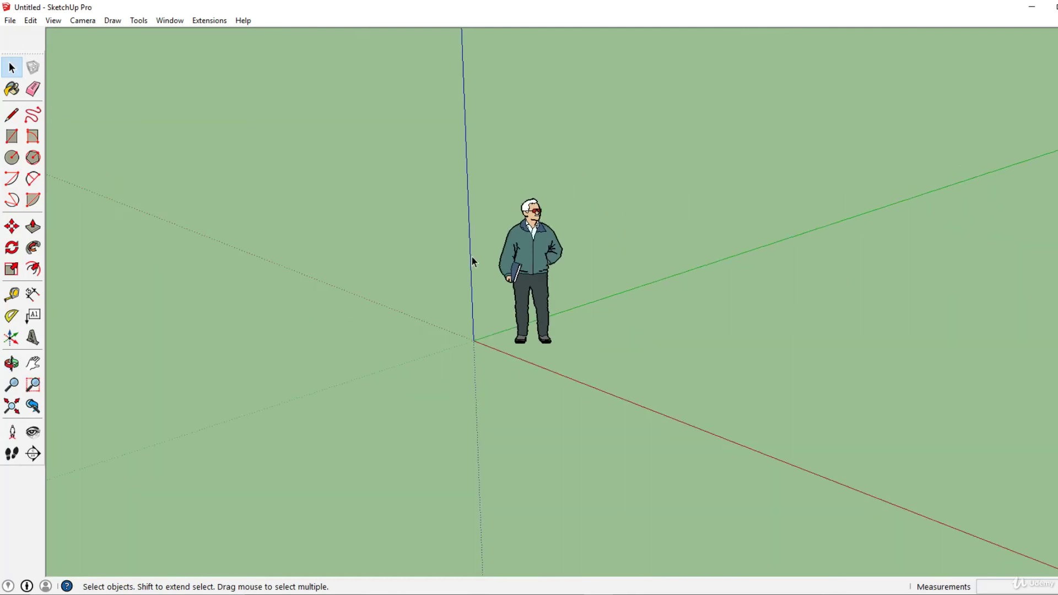
scroll(472, 257, "up", 3)
scroll(472, 257, "down", 1)
scroll(472, 257, "down", 2)
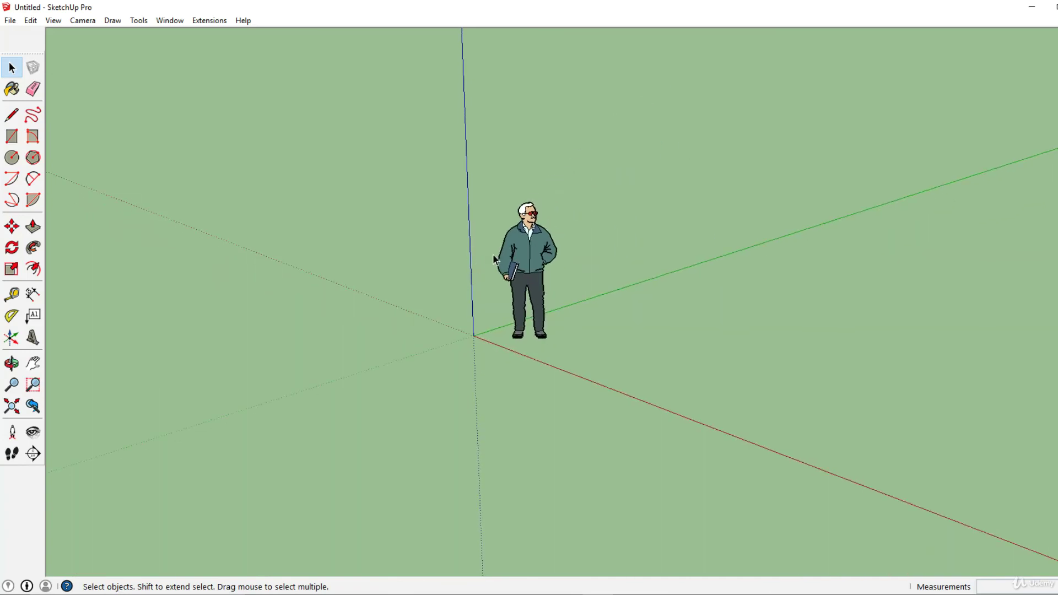
Pan the camera twice from within the Orbit tool to shift the figure leftward, returning to the Select tool after each pan.
key("o")
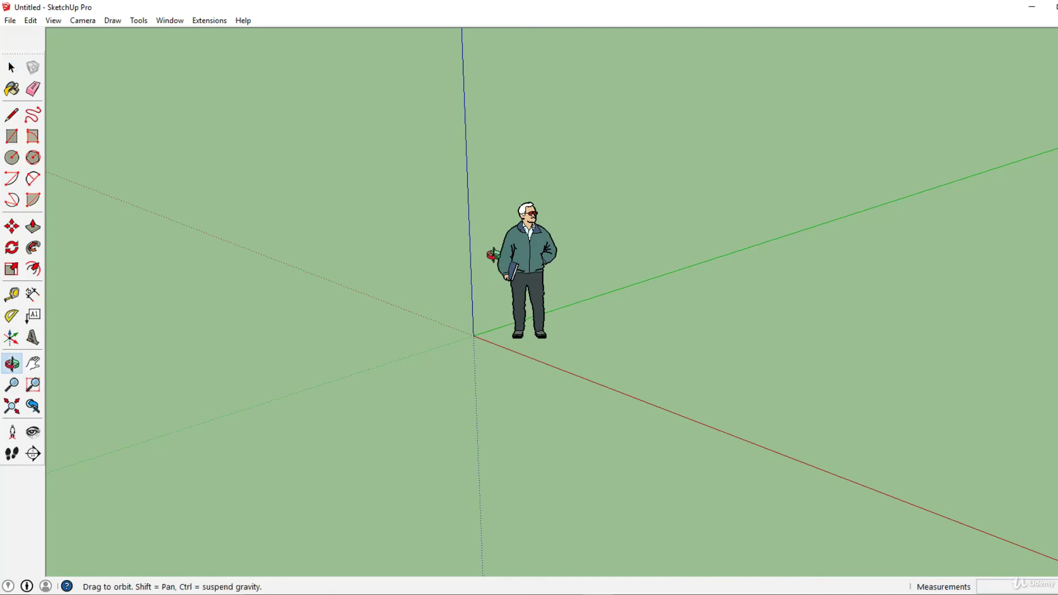
key("shift")
left_click_drag(489, 252, 463, 248, "shift")
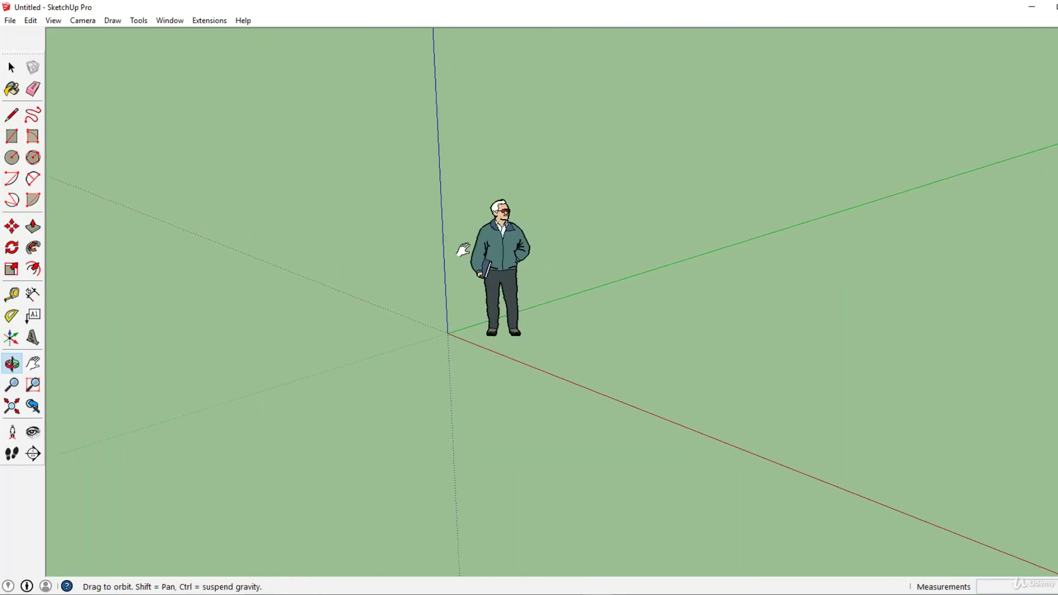
key("space")
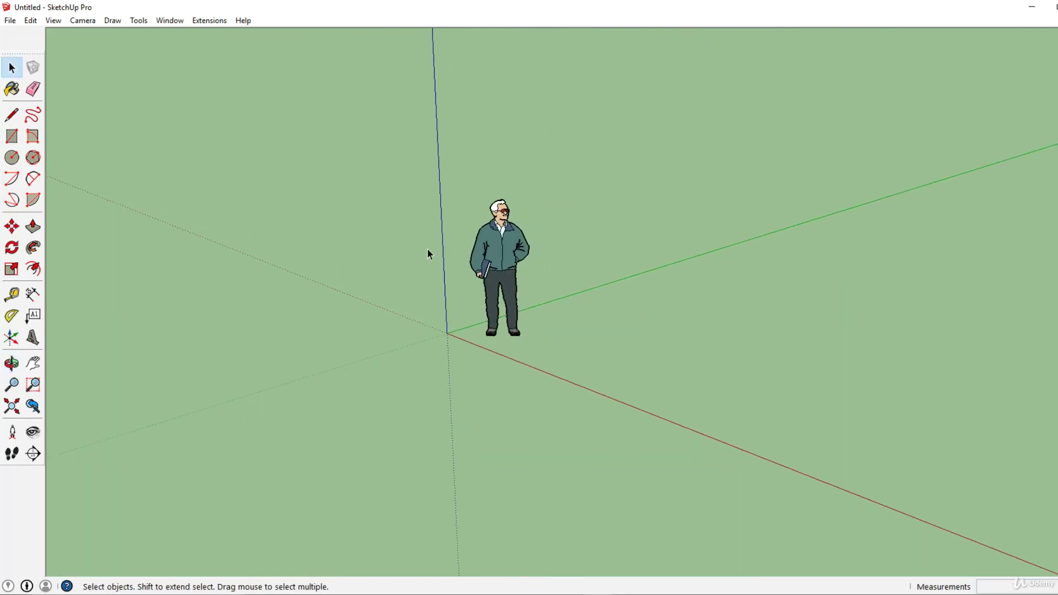
key("o")
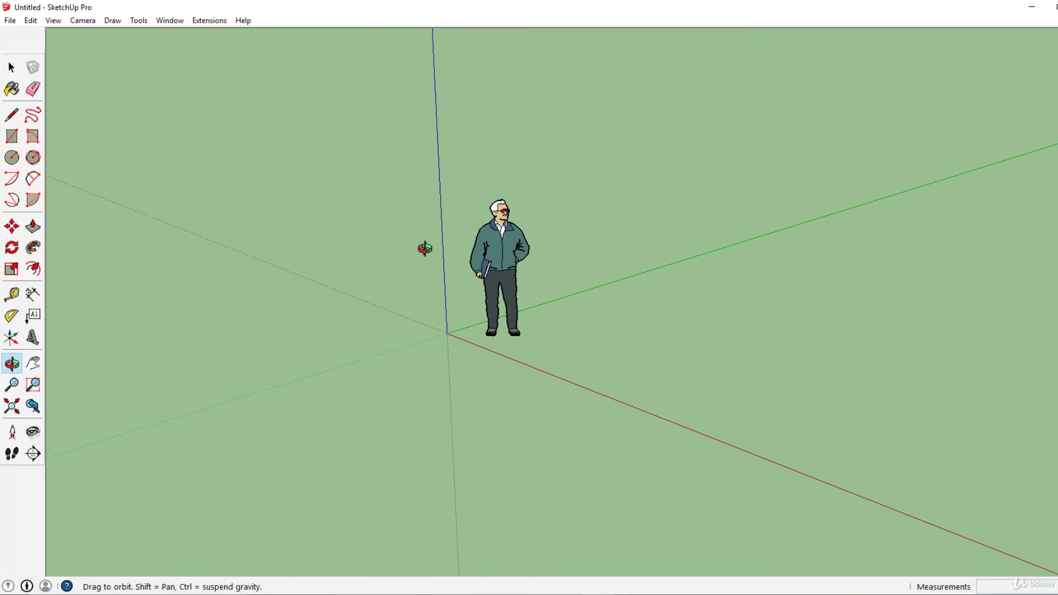
left_click_drag(425, 249, 358, 234, "shift")
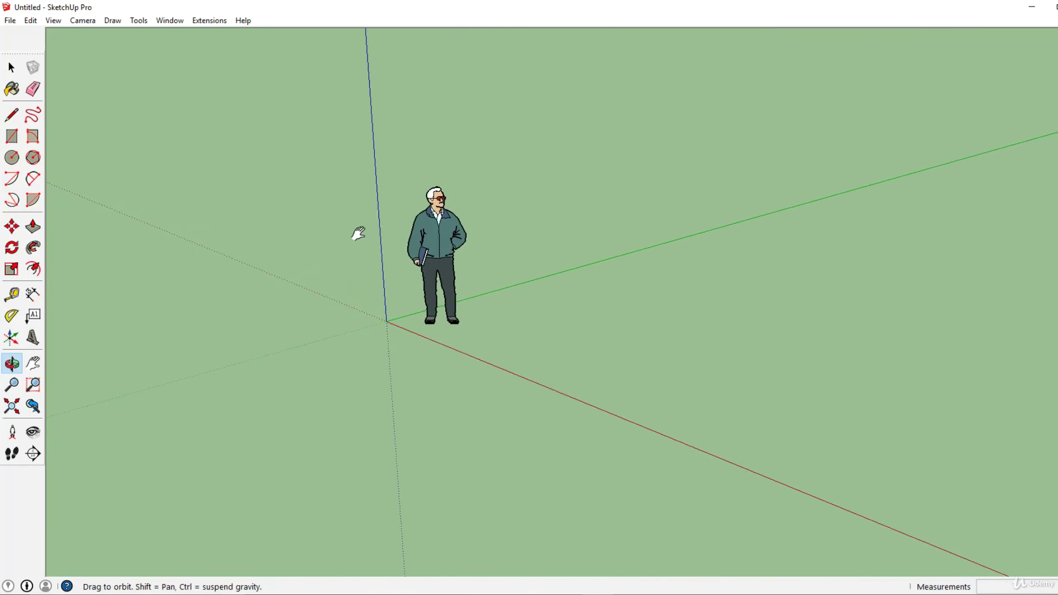
key("space")
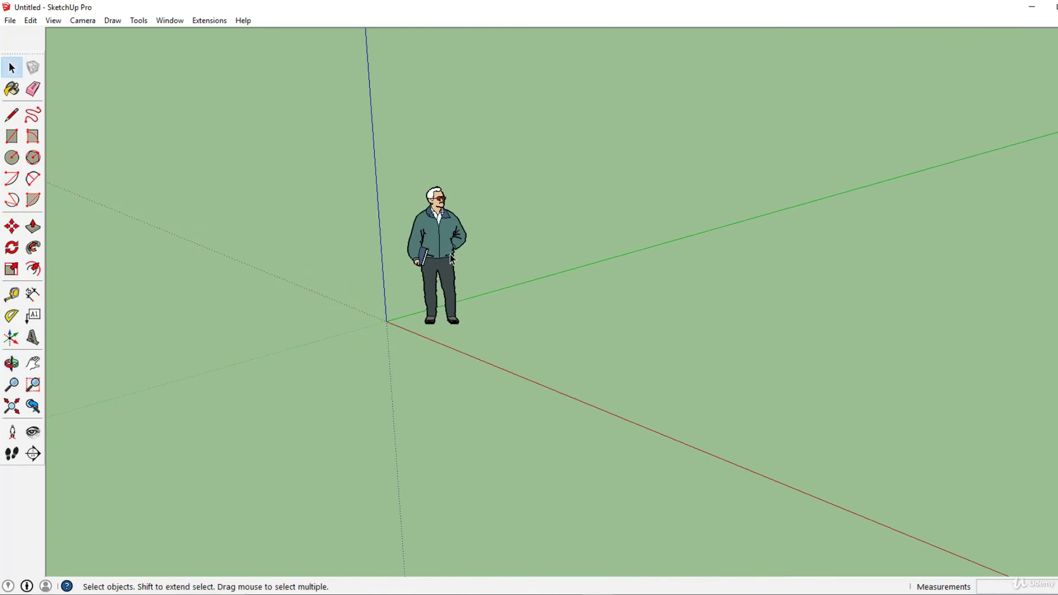